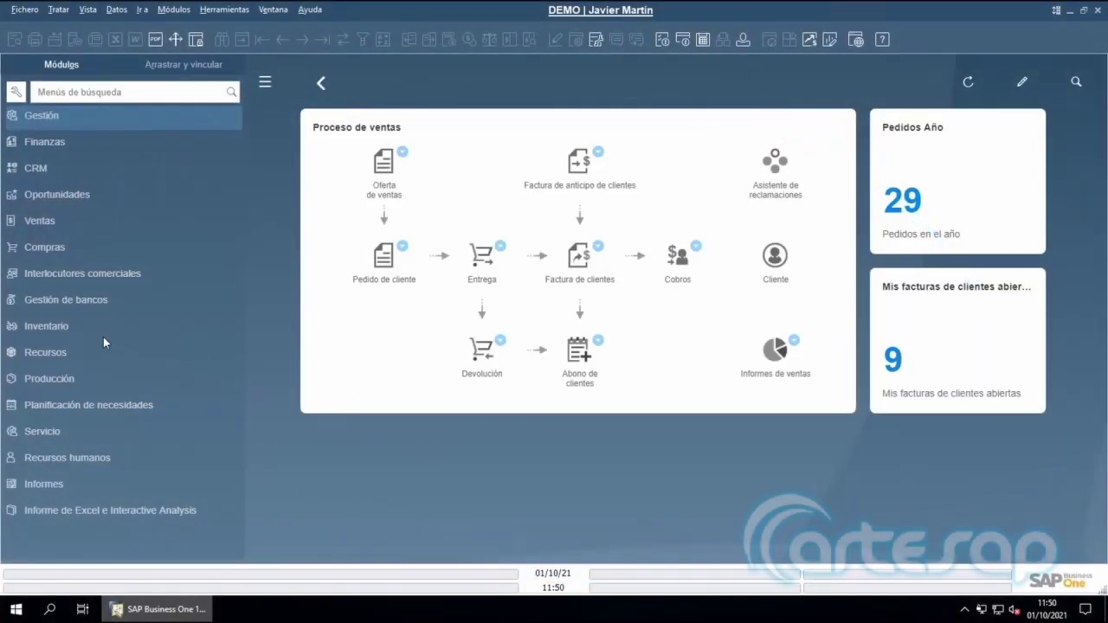
Open the batch details (Detalles de lote) window from the item management functions of the Inventario module.
click(84, 327)
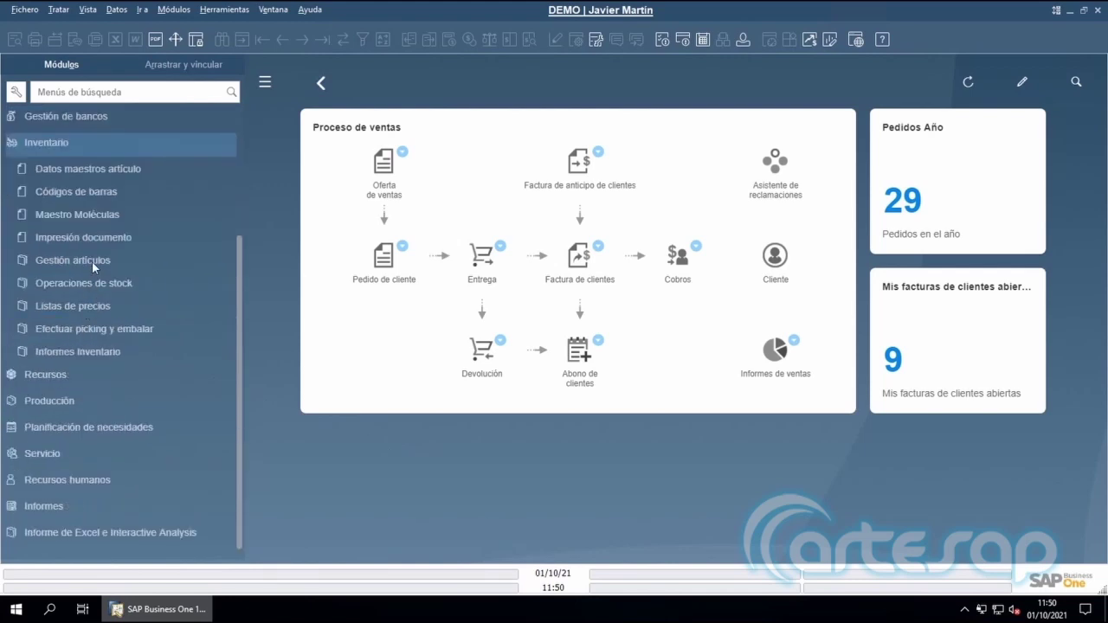
click(92, 260)
click(78, 305)
click(75, 351)
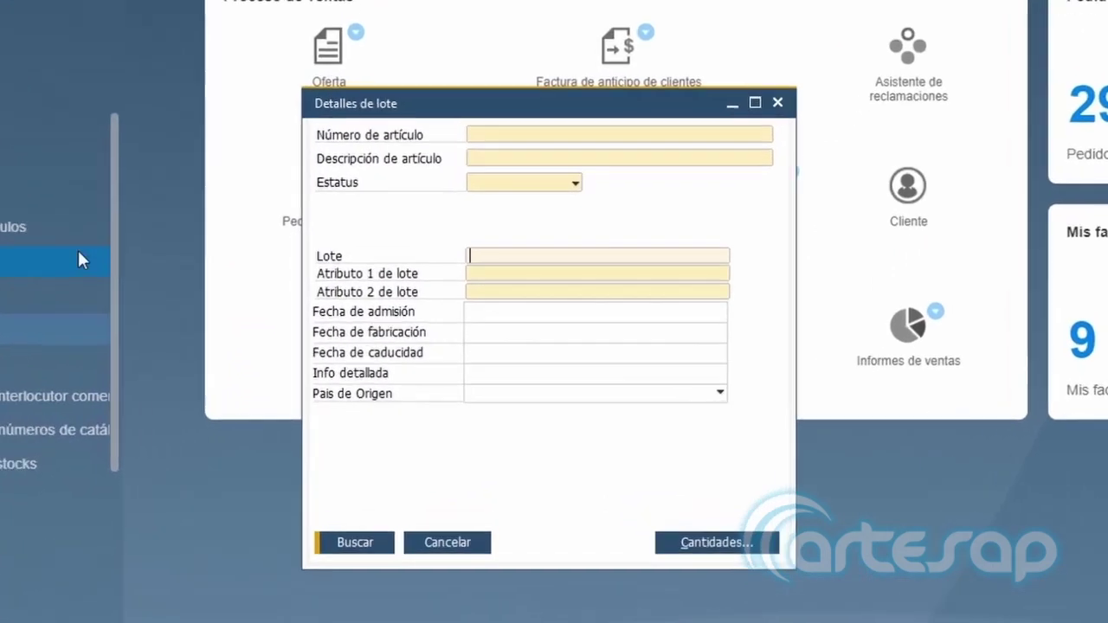
Look up batch L0001 of item ART1 and review the available status options.
click(481, 134)
text(ART1)
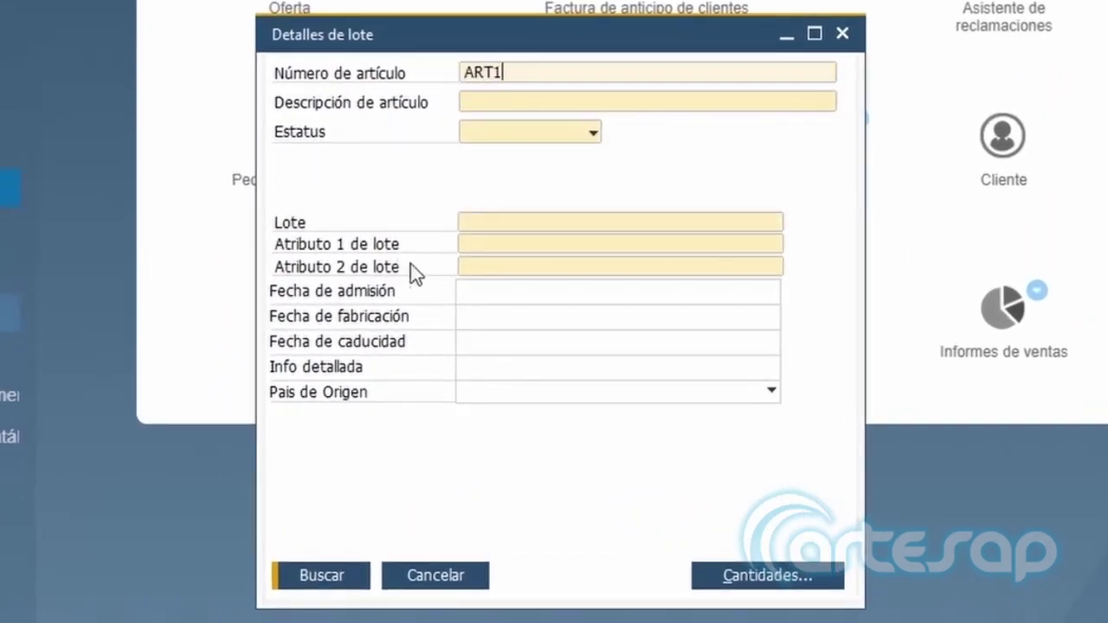
click(336, 588)
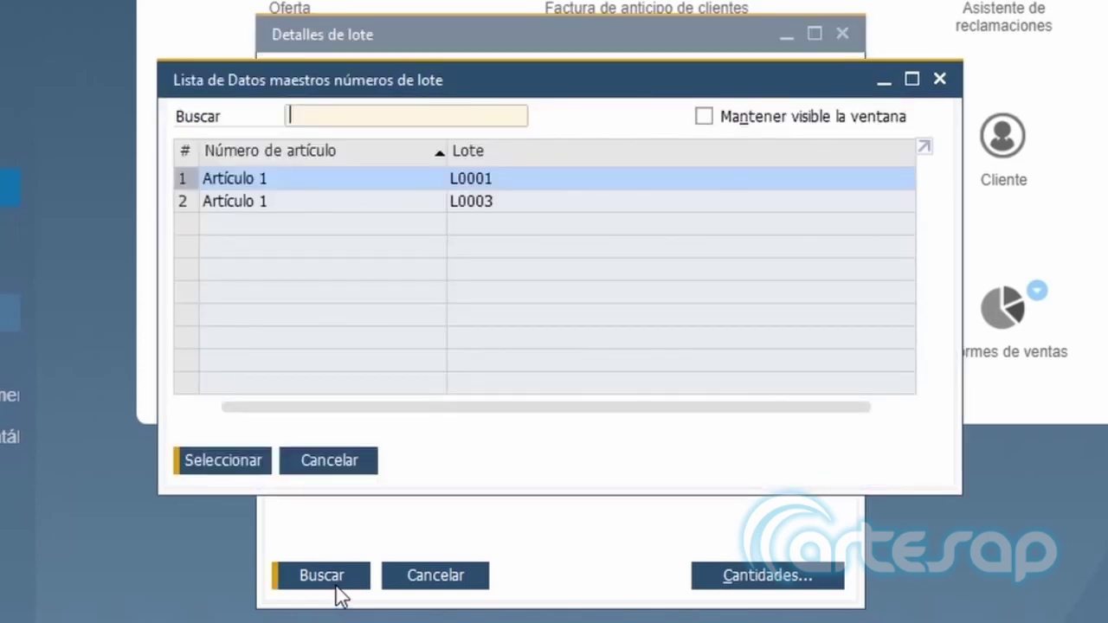
click(243, 467)
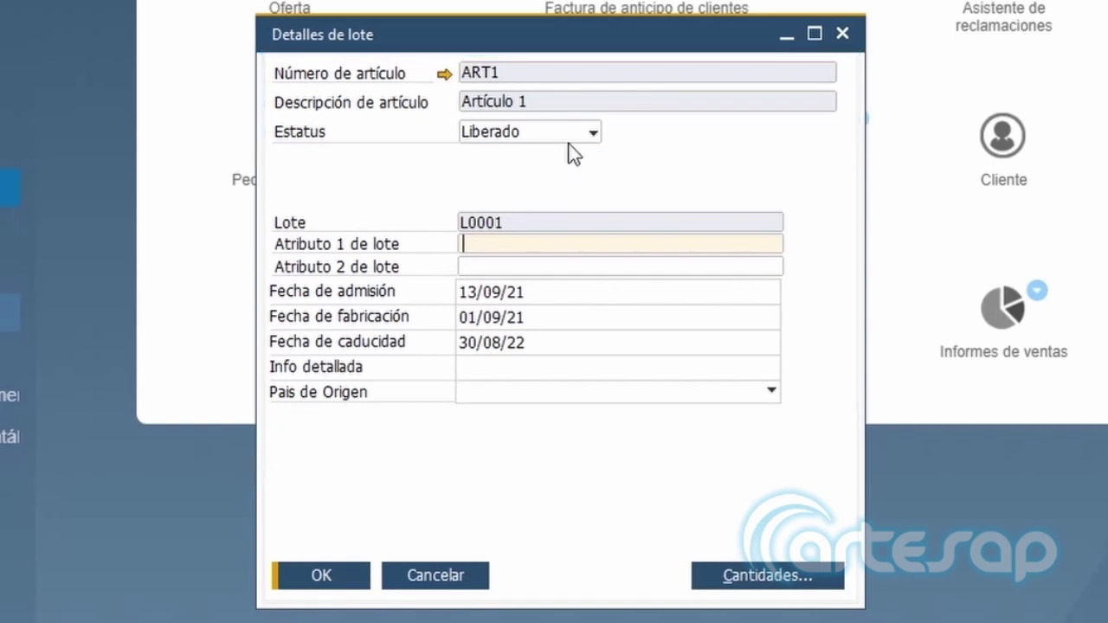
click(593, 134)
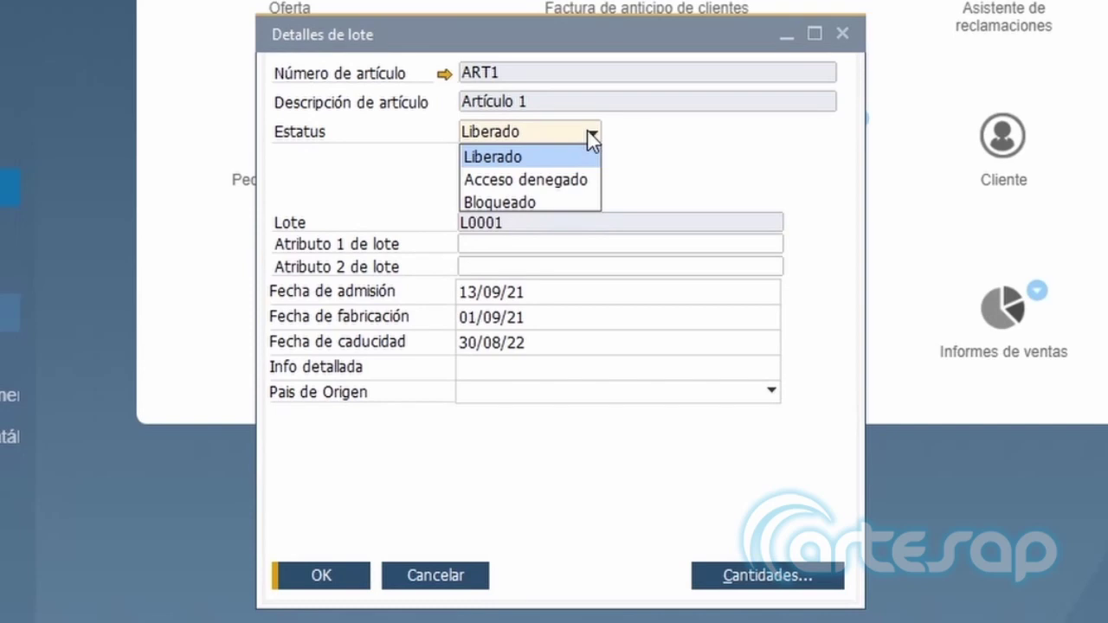
click(645, 141)
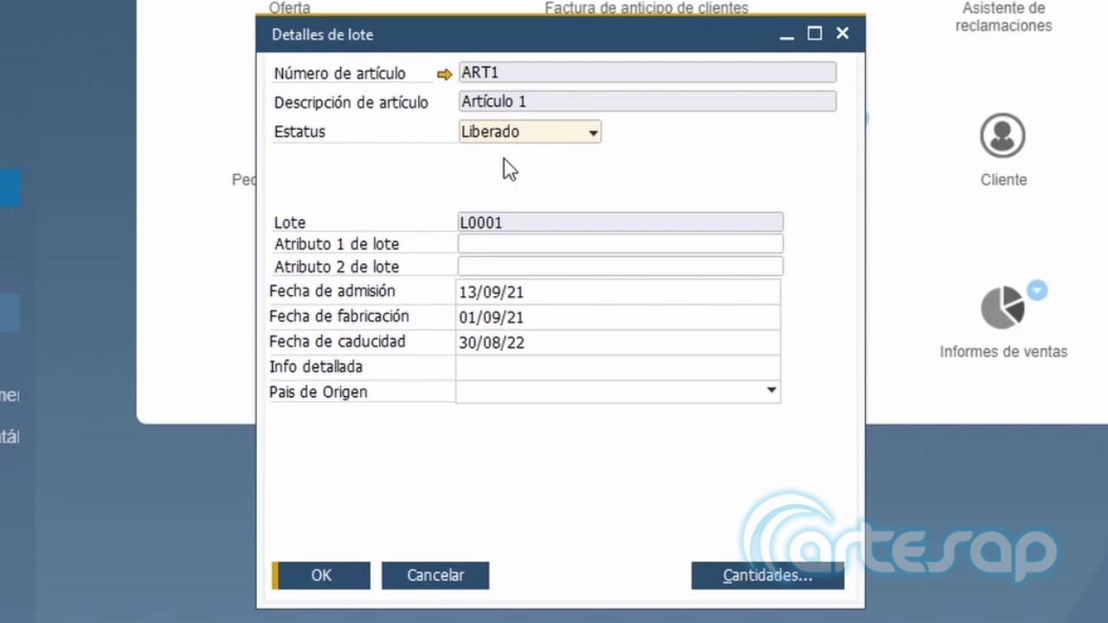
Rename the "Atributo 1 de lote" field label to "Lote de proveedor" and check the country of origin options.
ctrl+double_click(365, 245)
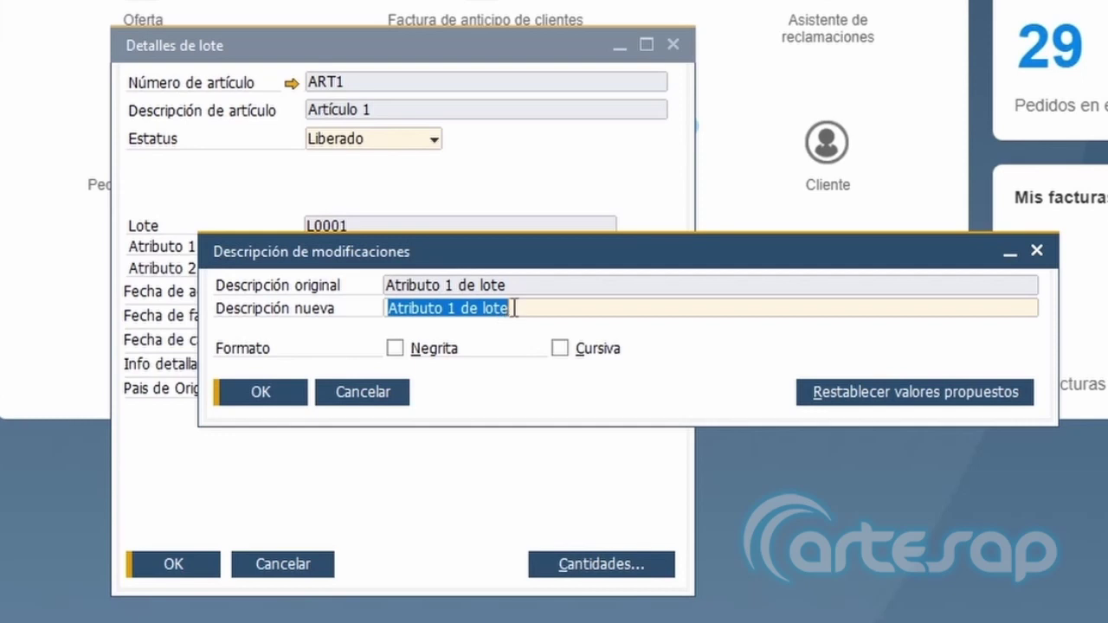
text(Lo)
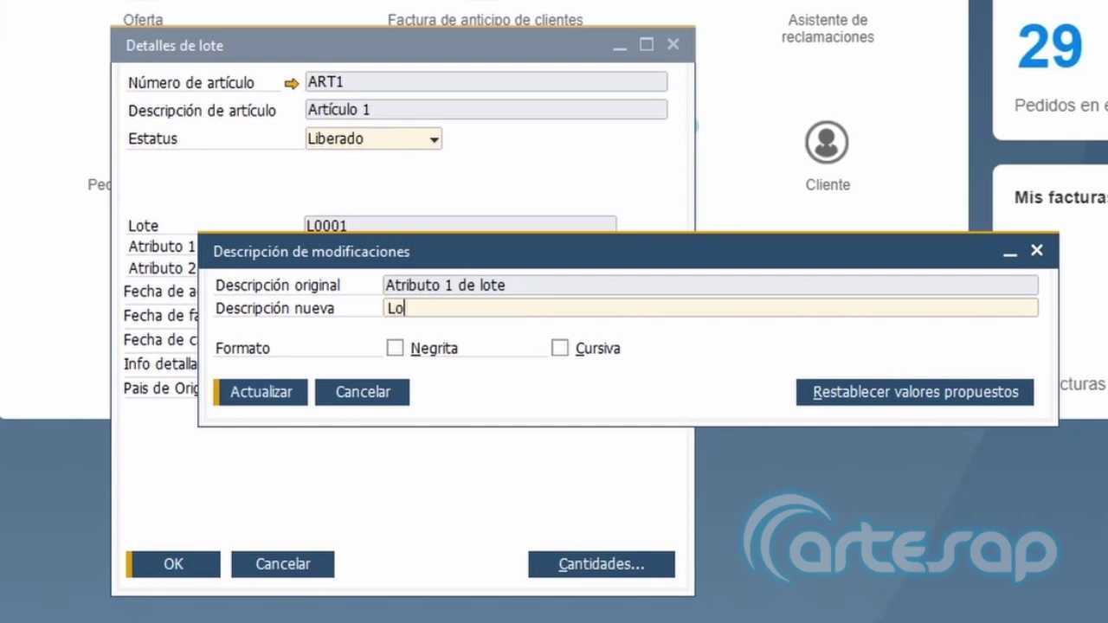
text(te de proveedor)
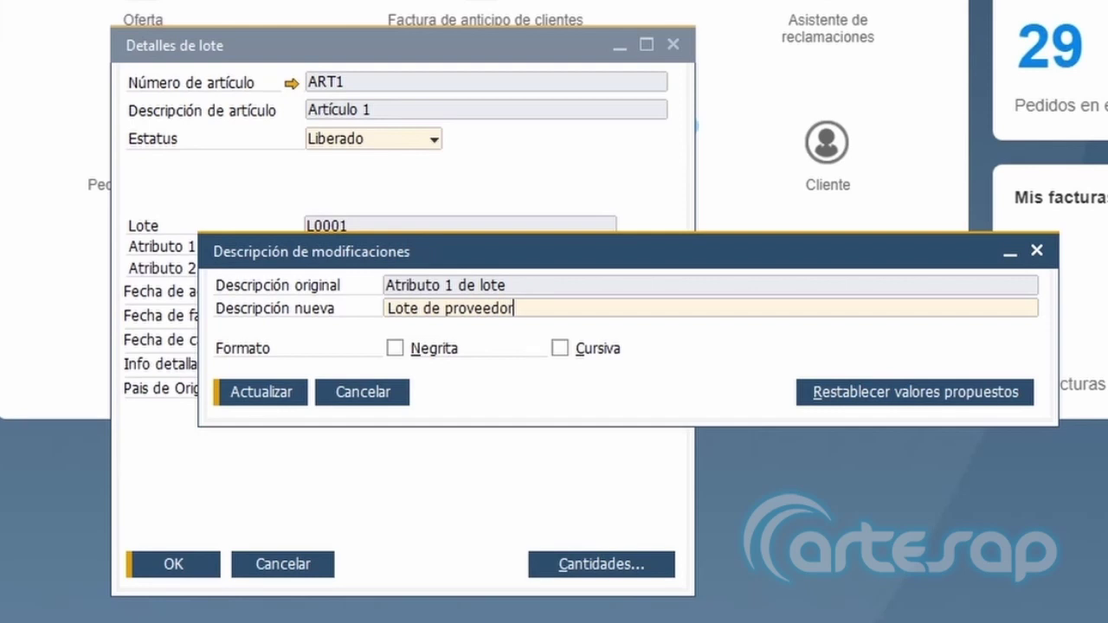
click(265, 394)
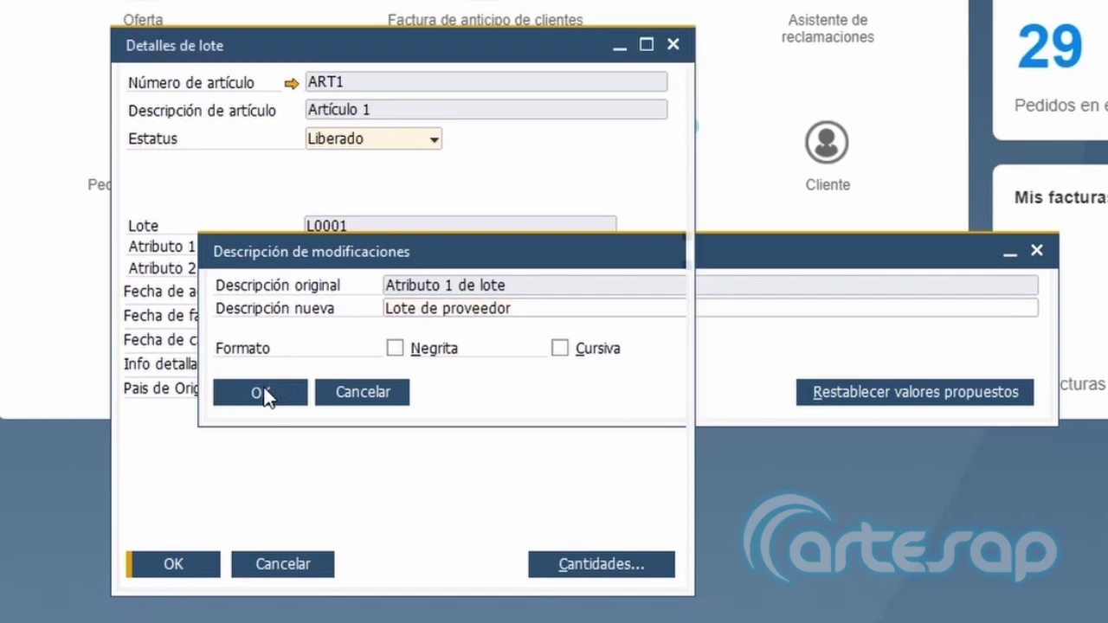
click(265, 394)
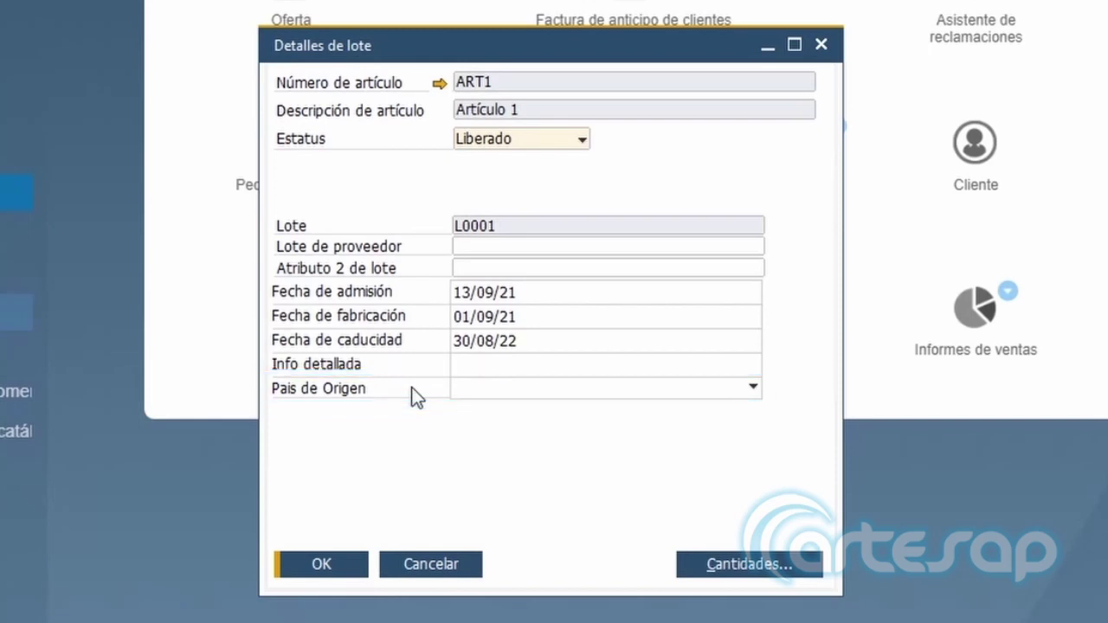
click(519, 388)
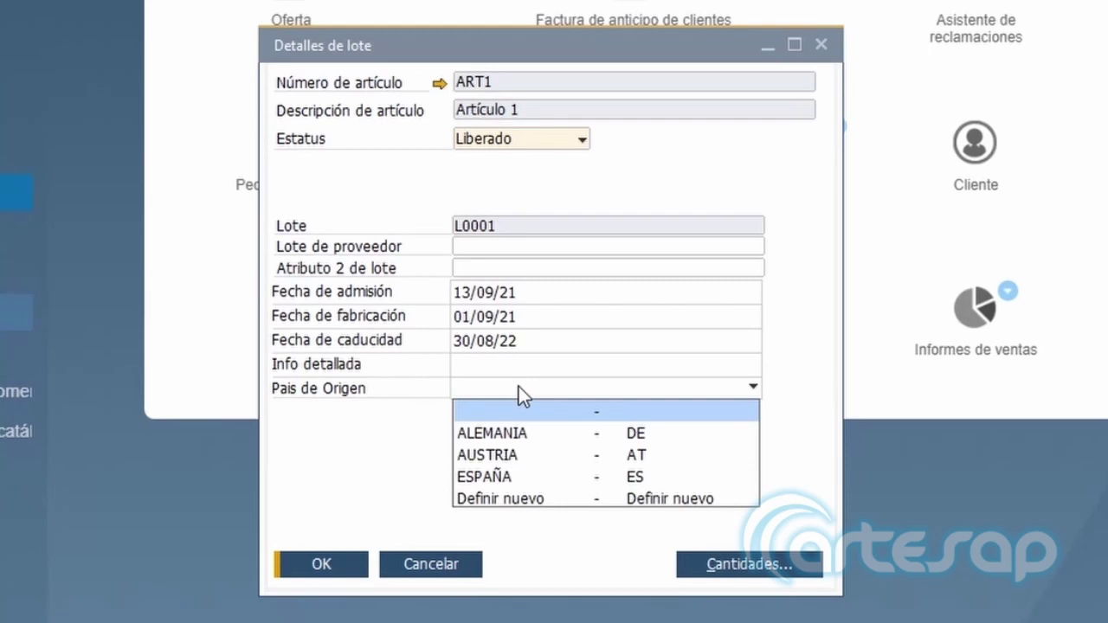
click(519, 388)
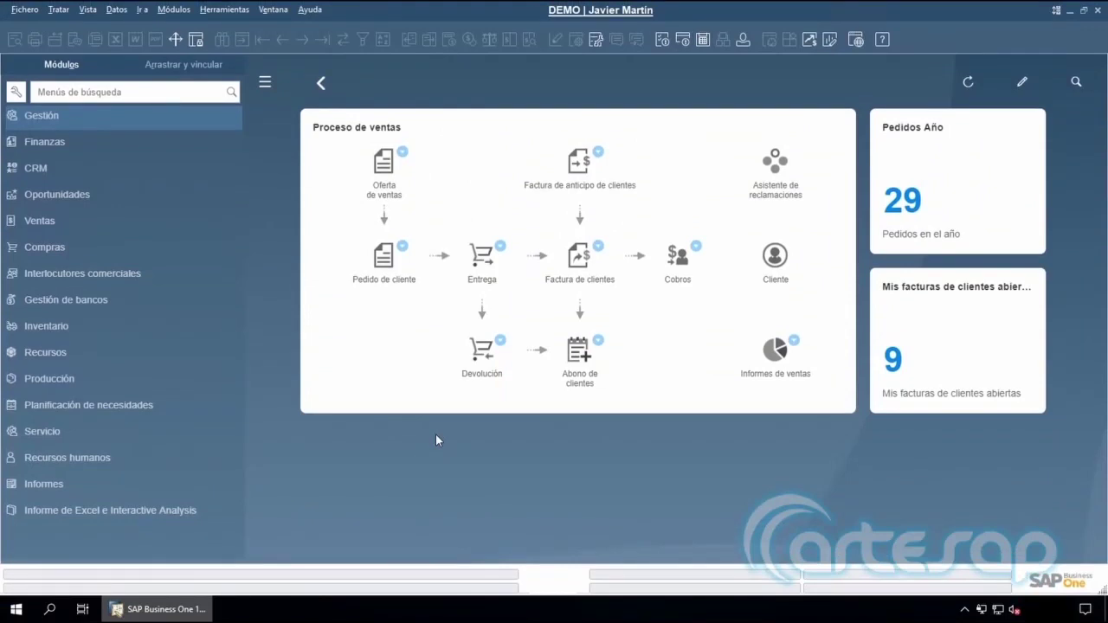
Start a purchasing goods receipt (Entrada Mercancías) for the supplier Proveedor1.
click(113, 251)
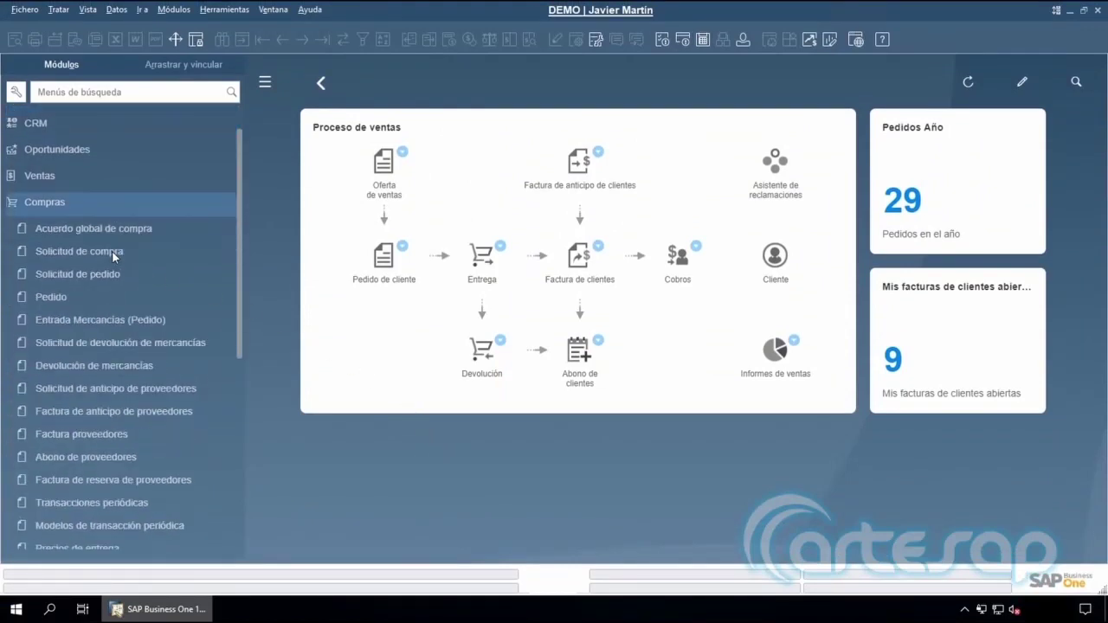
click(112, 234)
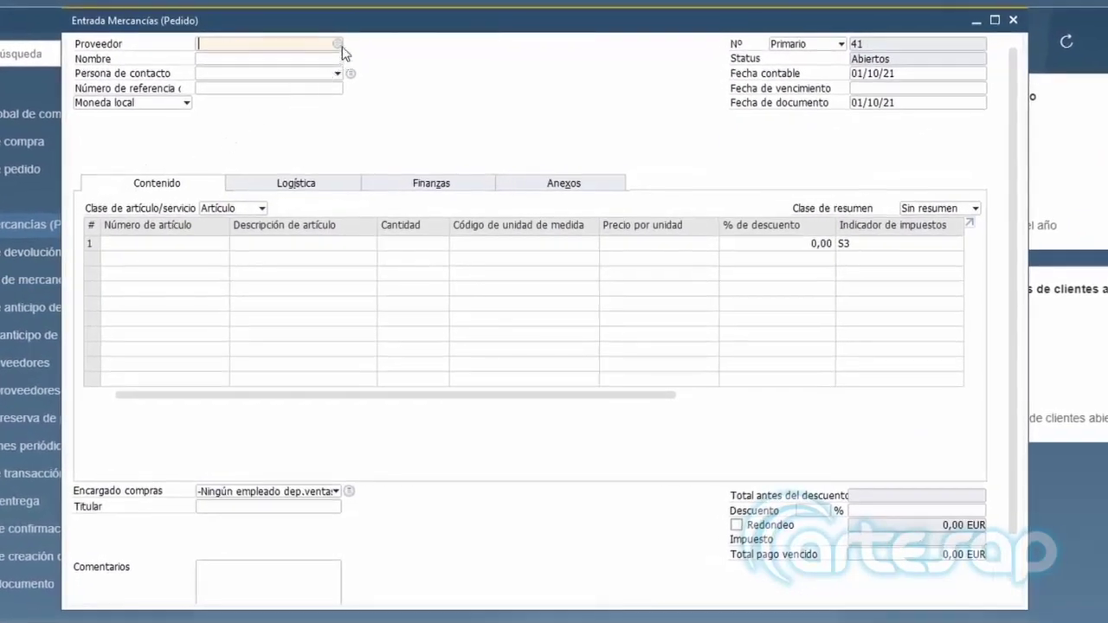
click(360, 76)
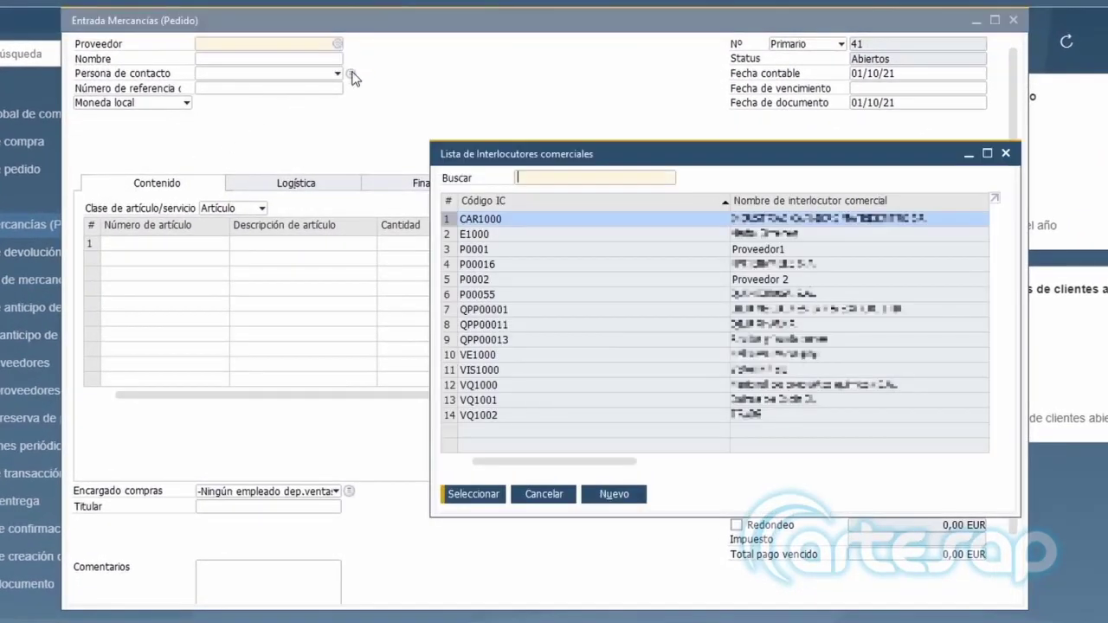
click(476, 250)
click(477, 502)
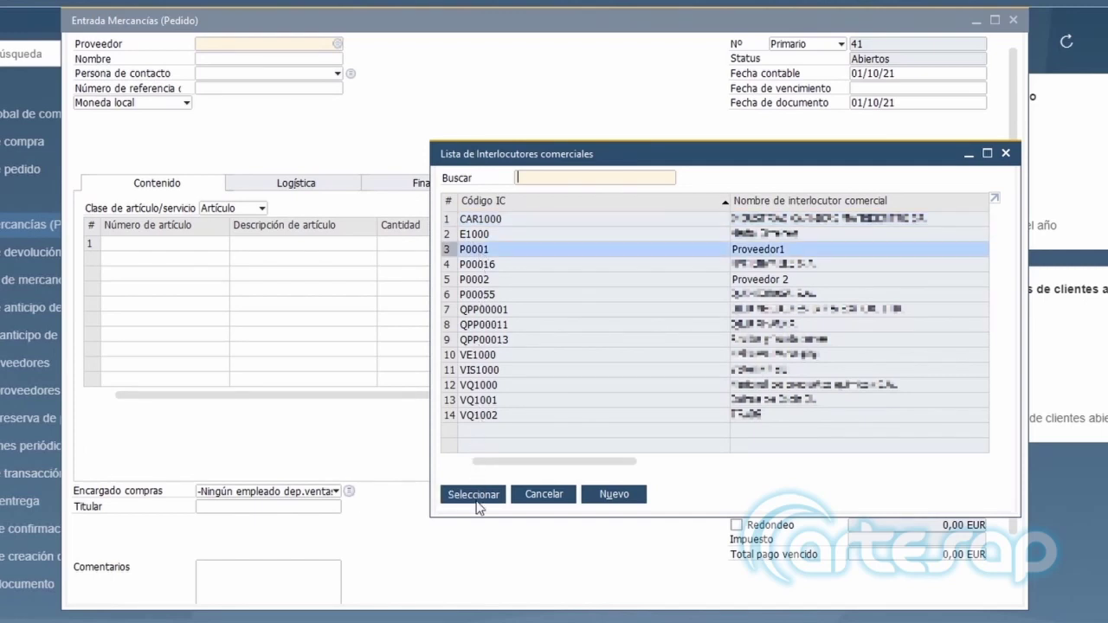
Enter item ART1 in the first line with a quantity of 1.000 and a unit price of 10 EUR.
click(211, 244)
text(Art1)
key(Tab)
key(Tab)
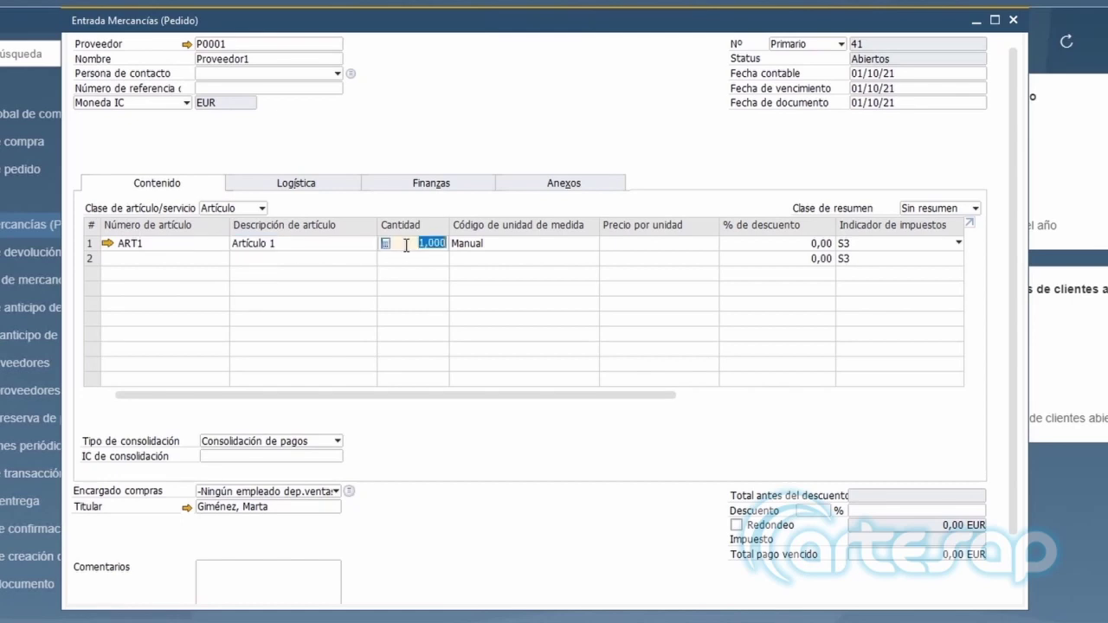
key(Tab)
text(10)
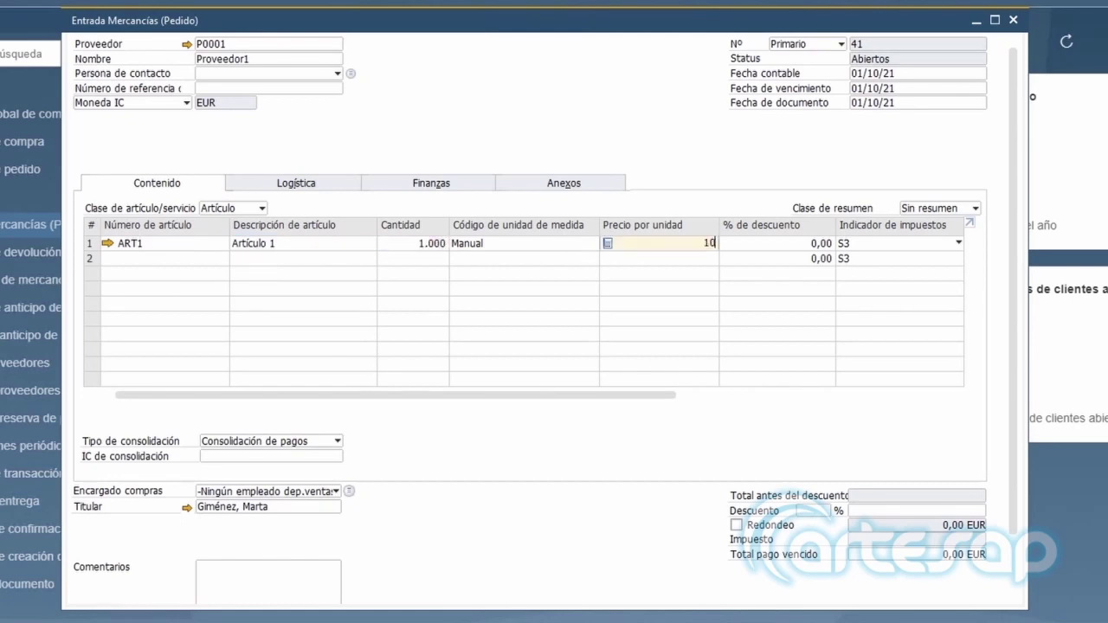
key(Tab)
Add the goods receipt and proceed to the definition of its batches.
scroll(1014, 376, down, 1)
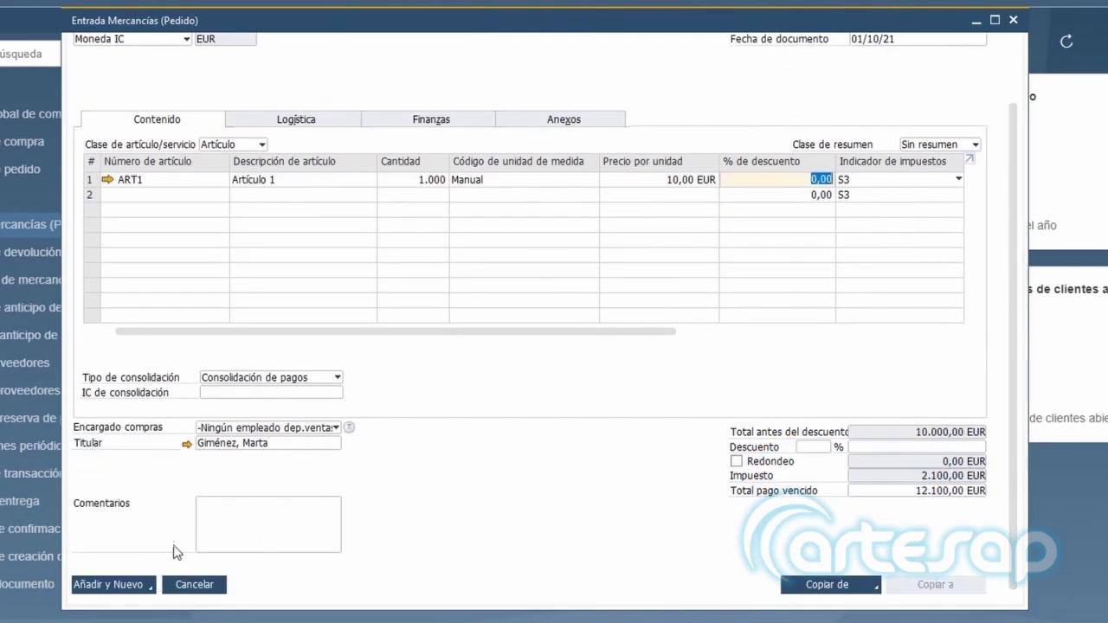
click(129, 586)
click(364, 330)
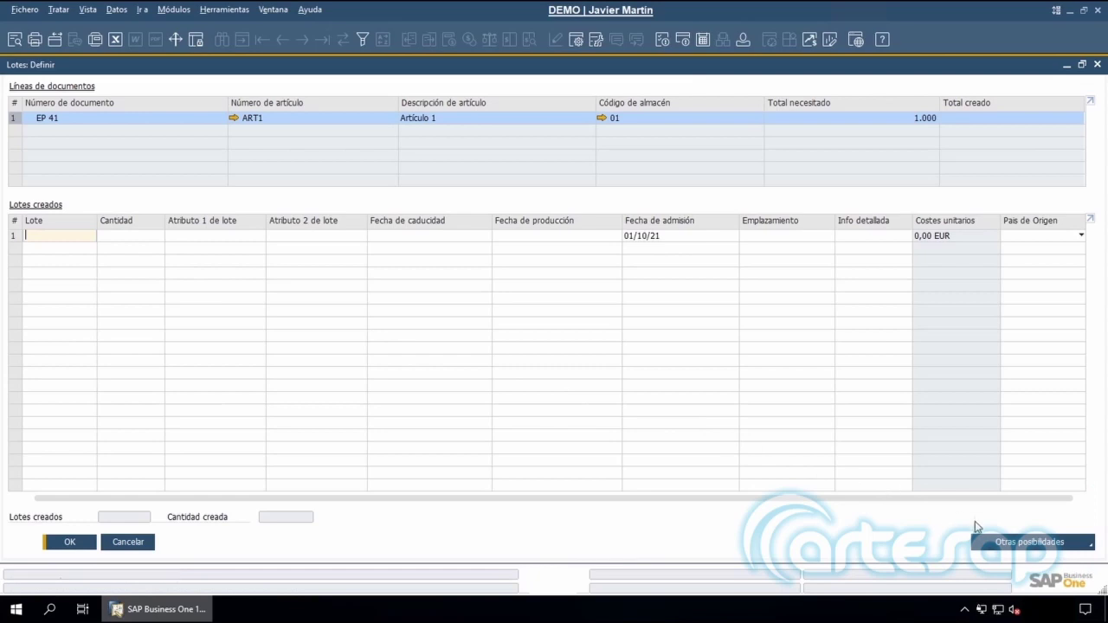
Open automatic batch creation for ART1 and set the number of batches to 4.
click(1000, 546)
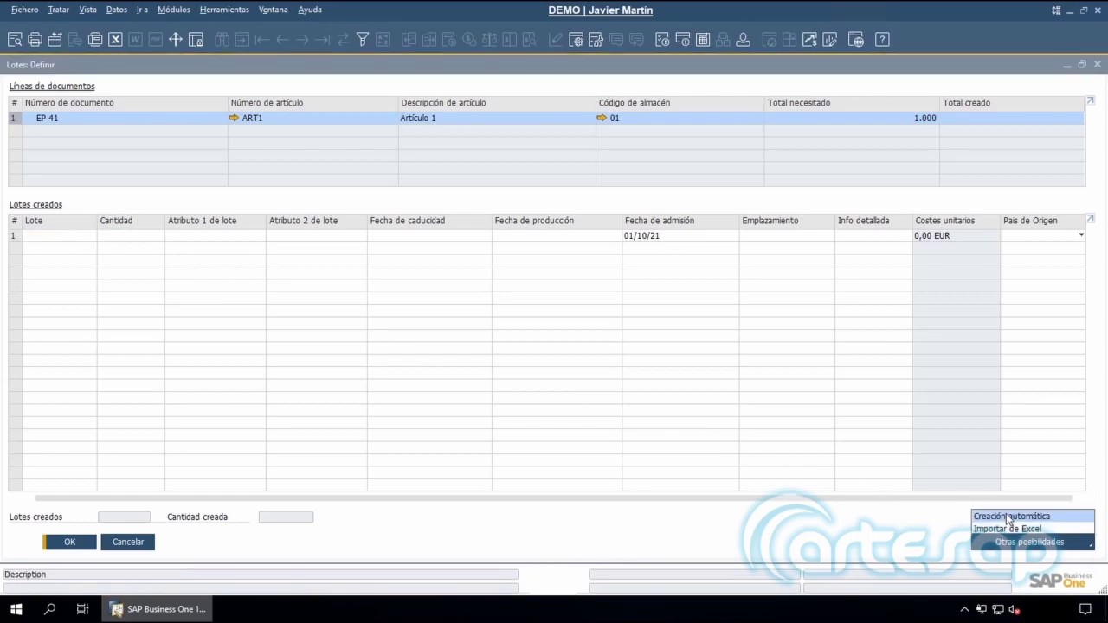
click(1008, 517)
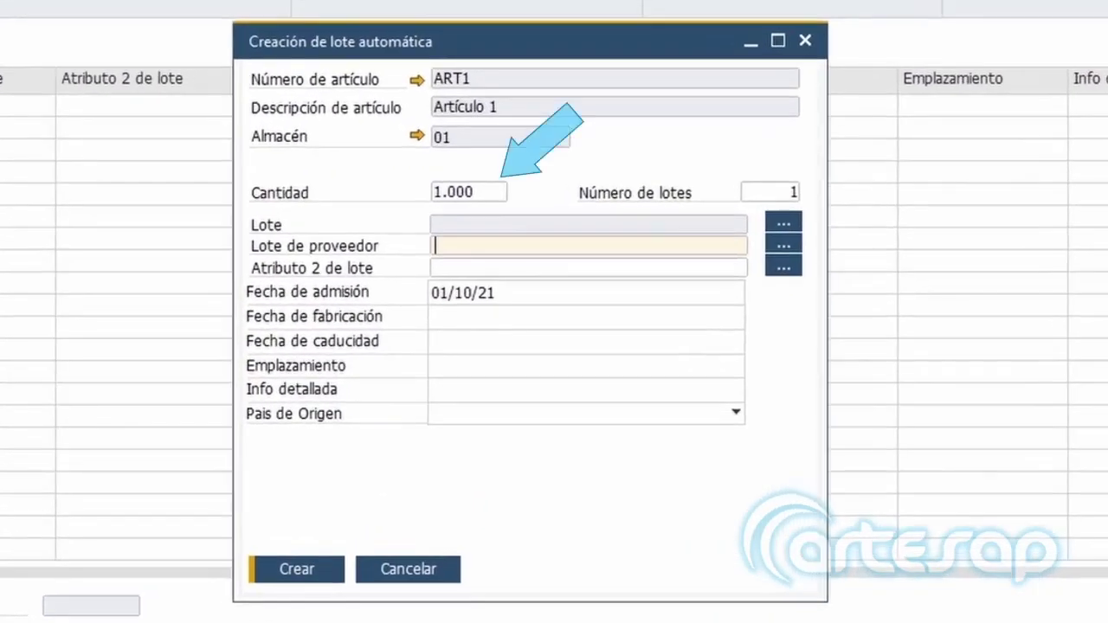
click(794, 192)
text(4)
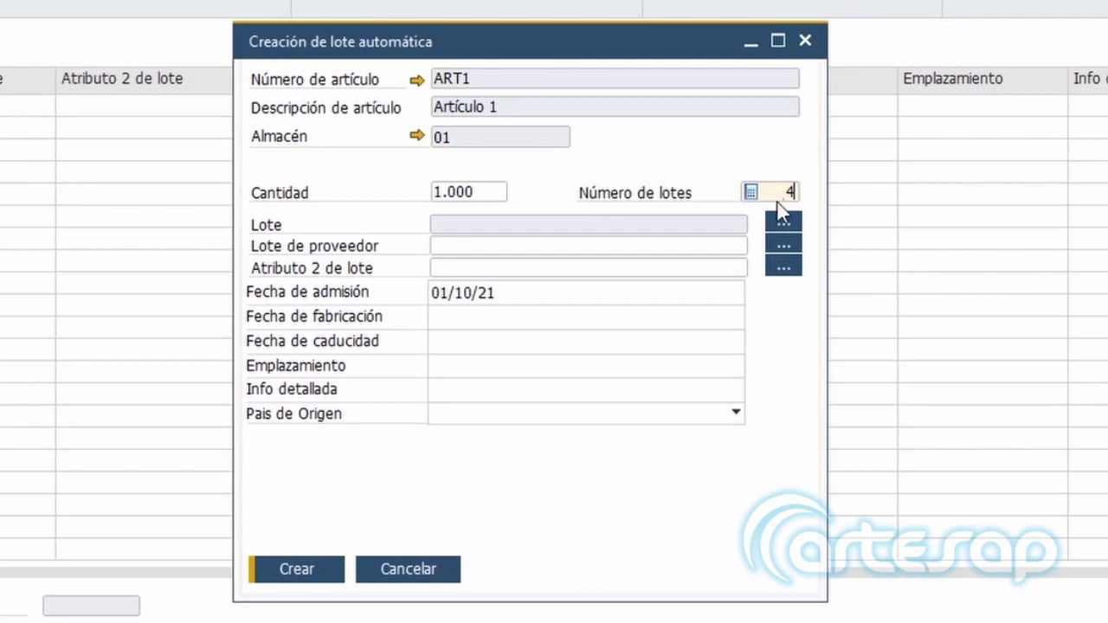
Build the batch name from the string L followed by the number 0001 with the Aumentar operation.
click(784, 227)
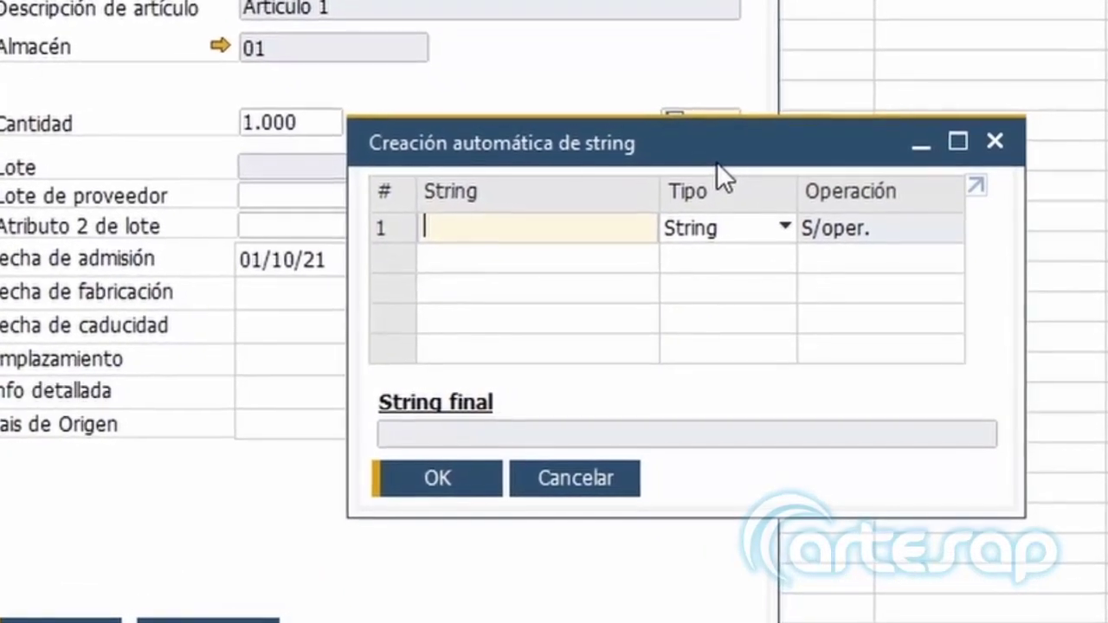
text(L)
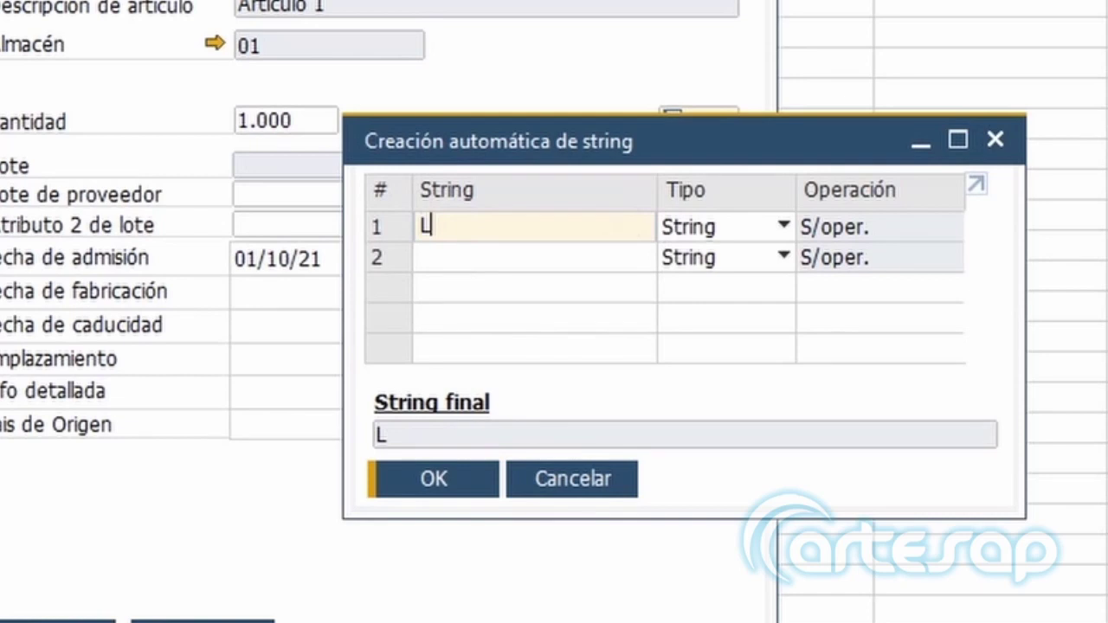
click(726, 261)
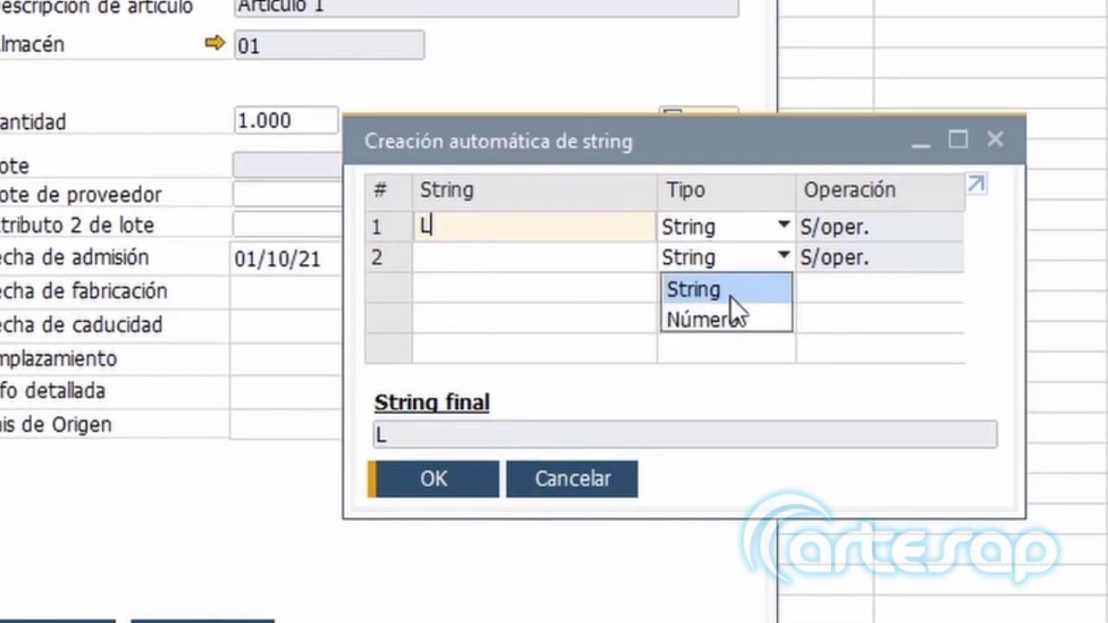
click(731, 312)
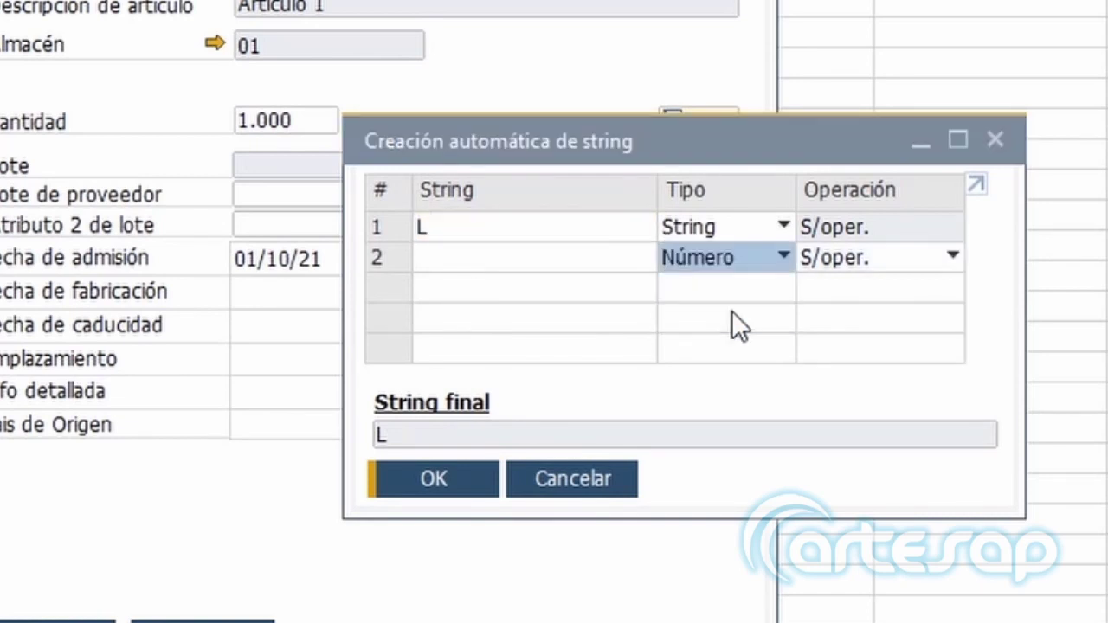
click(845, 266)
click(850, 315)
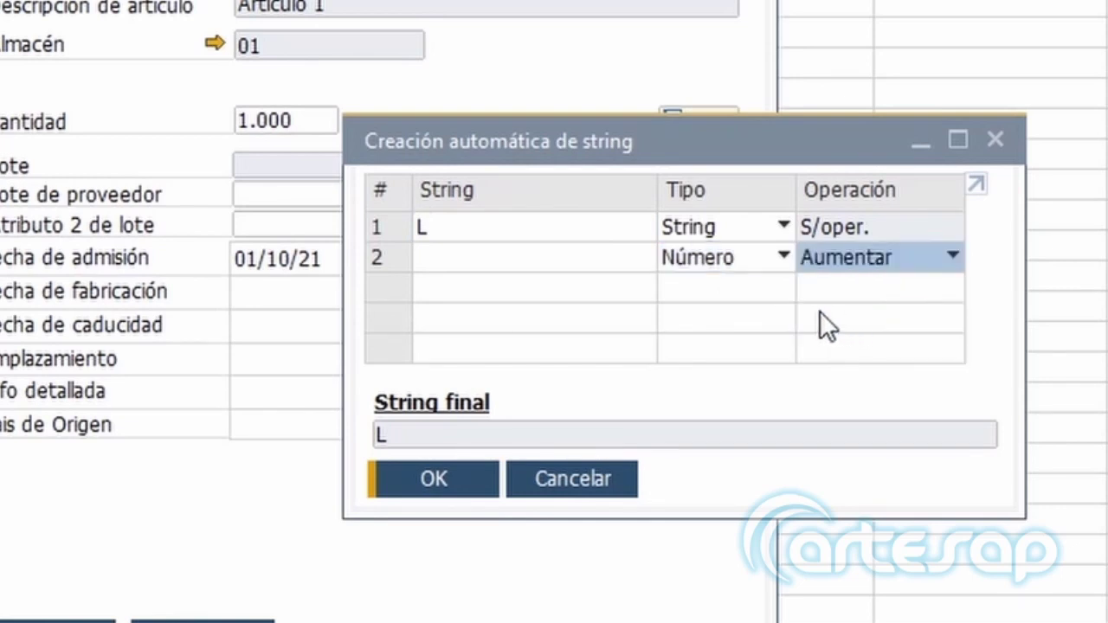
click(618, 258)
text(0001)
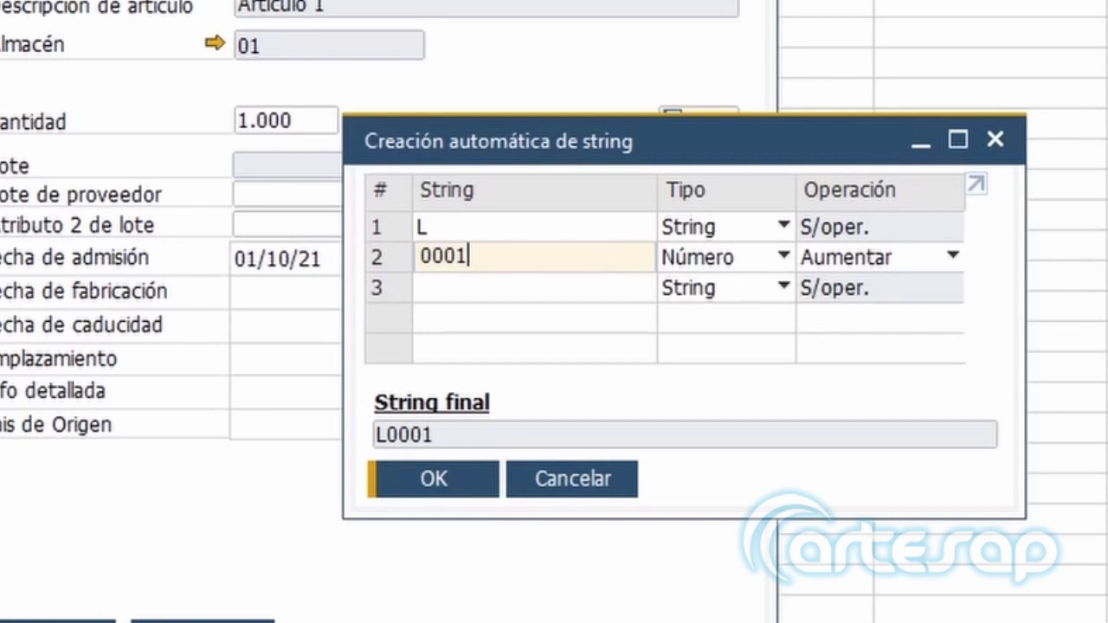
Append the string _ART1 as the third part of the batch name and accept the naming pattern.
click(566, 293)
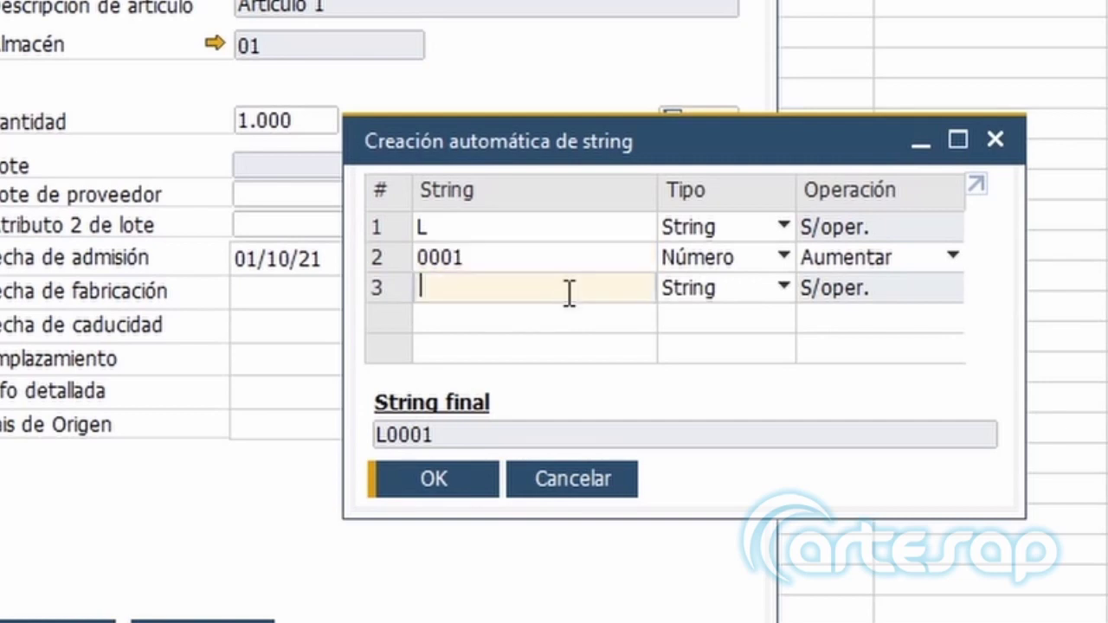
text(_)
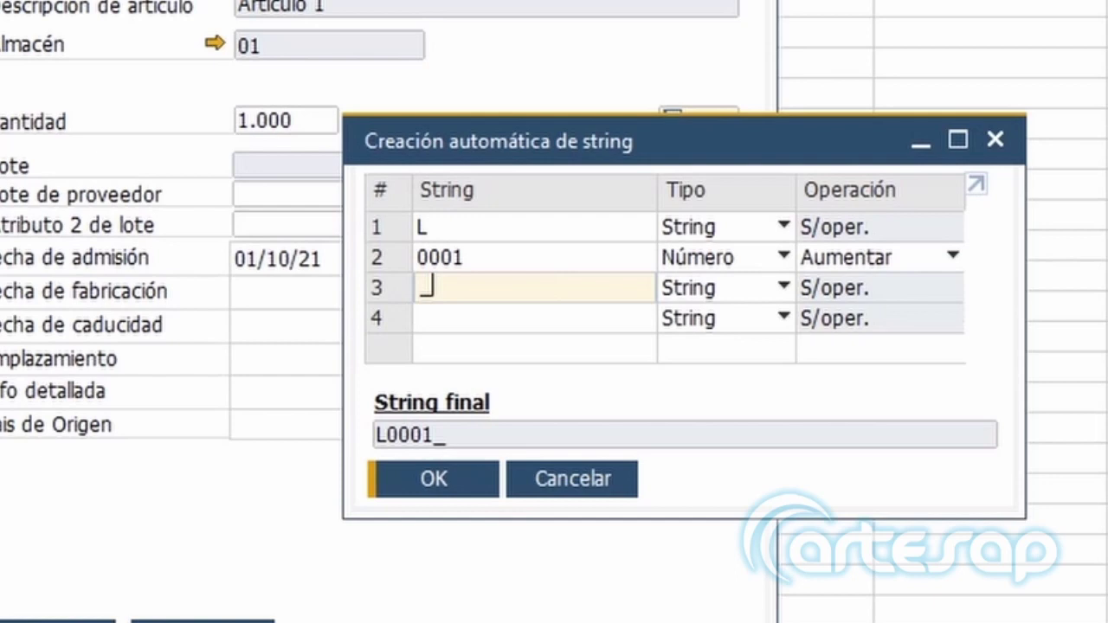
text(ART1)
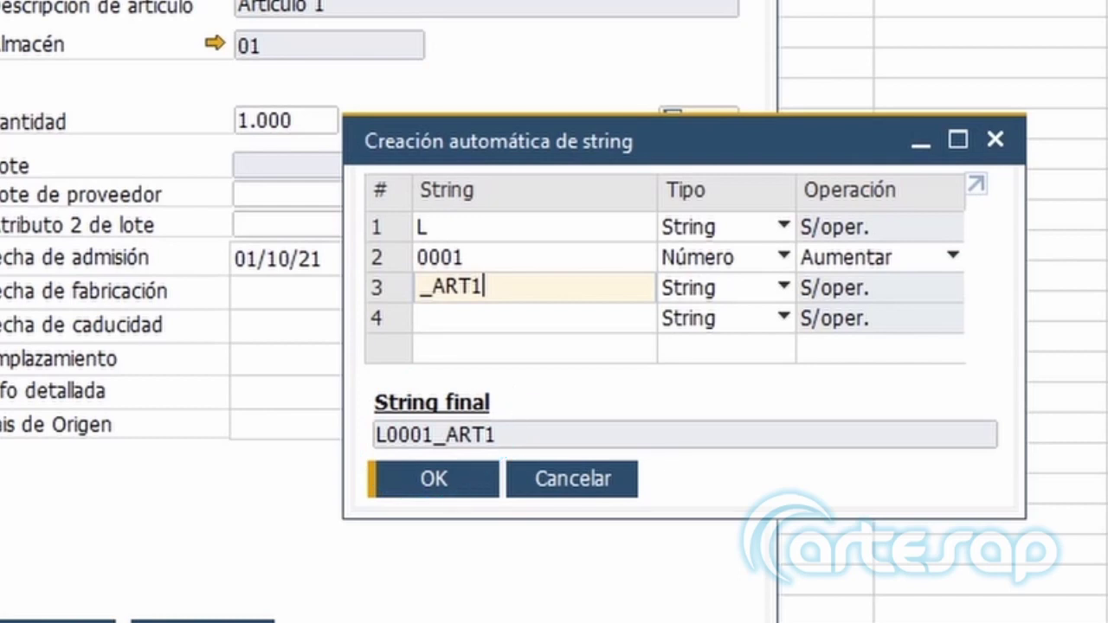
click(428, 482)
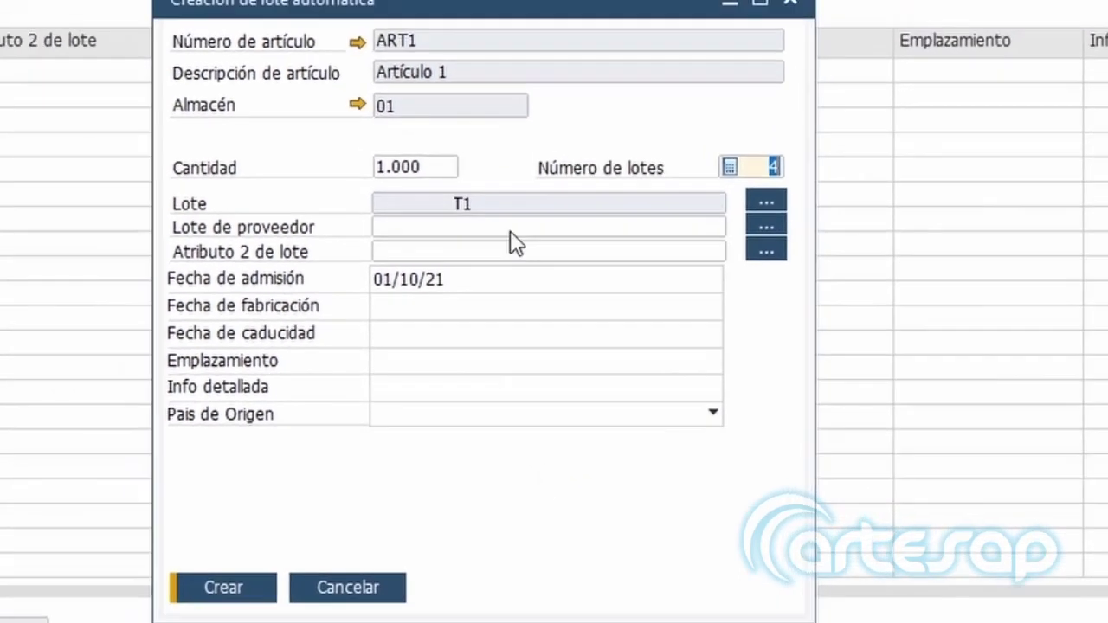
Set the supplier batch to D-3525-SH, the manufacturing date to 01/09/21 and the expiry date to 20/09/22.
click(510, 232)
text(D-3525-SH)
click(468, 304)
text(01/09/21)
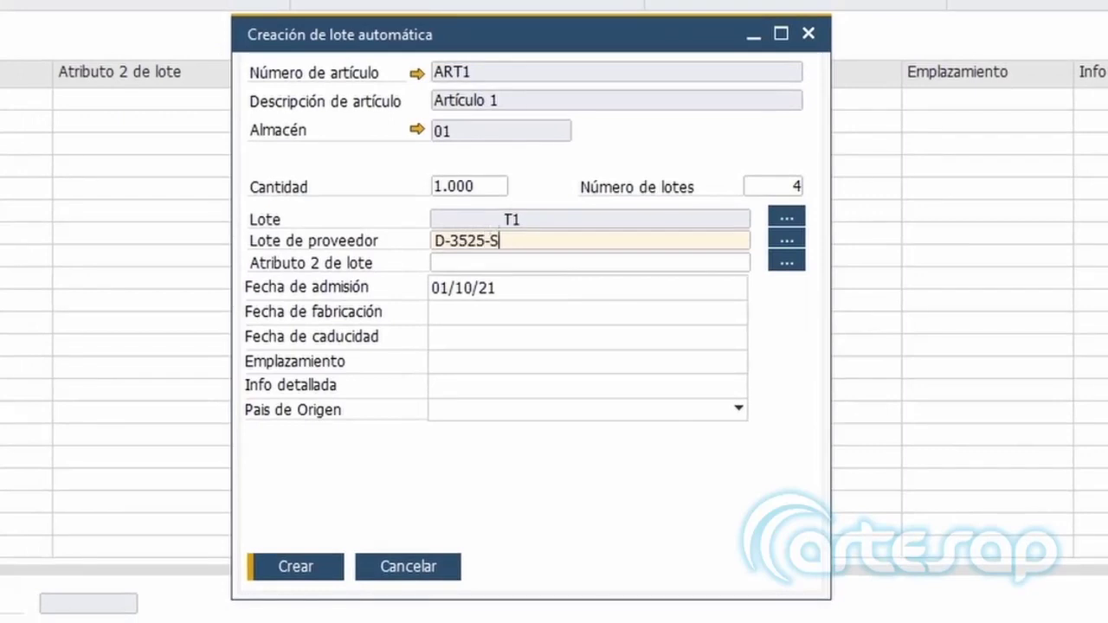
key(Tab)
text(200922)
Set the location to "Almacen principal" and the country of origin to ES, and create the batches.
key(Tab)
text(Almacen principal)
click(522, 414)
click(521, 494)
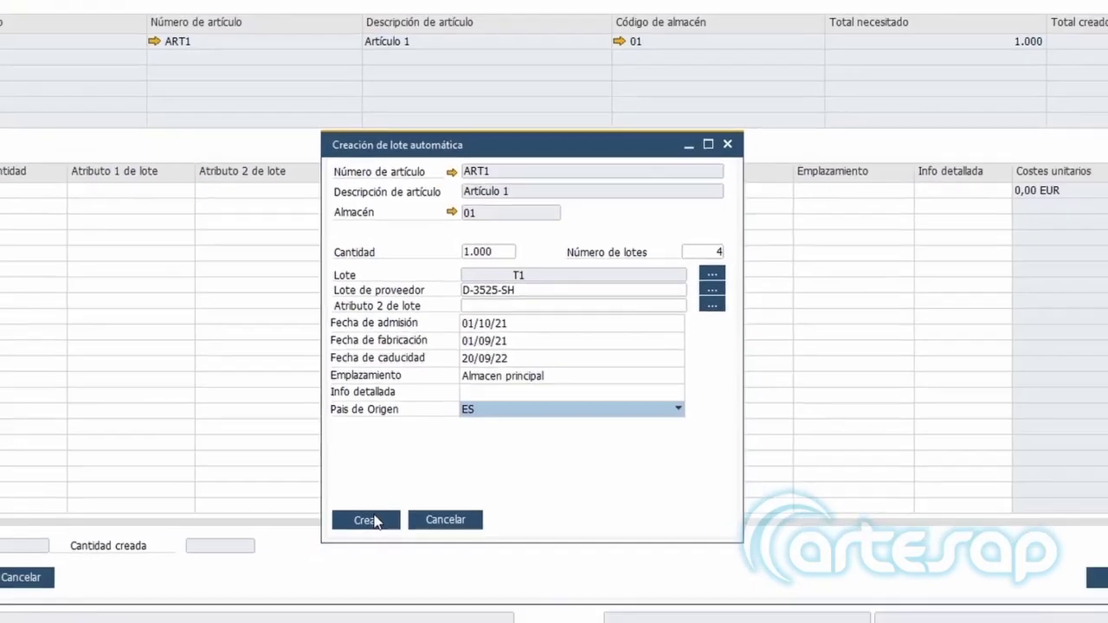
click(375, 520)
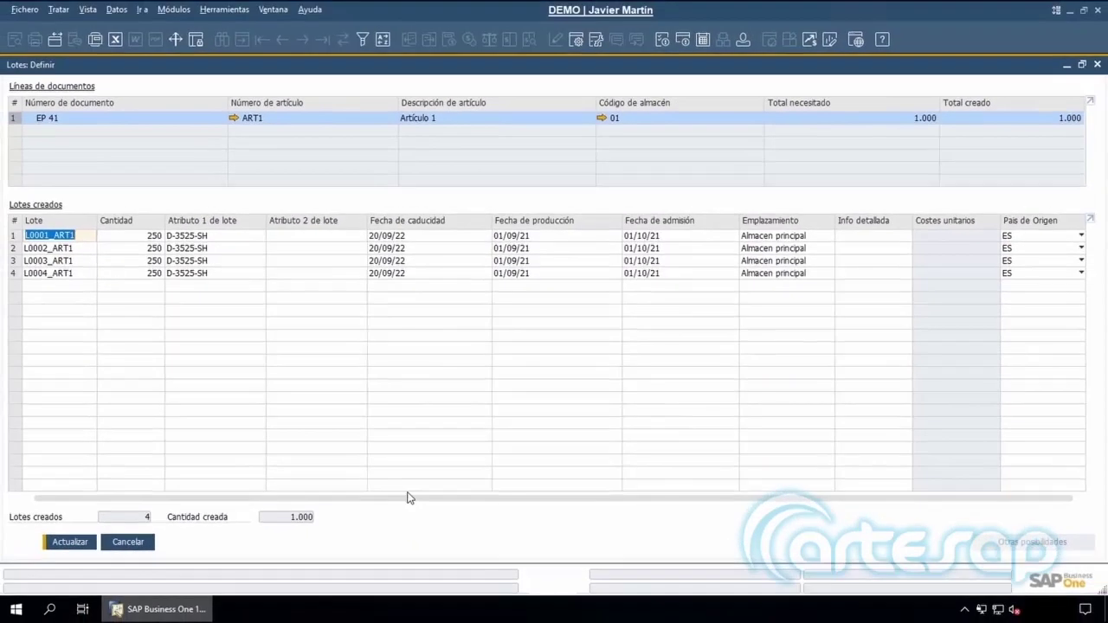